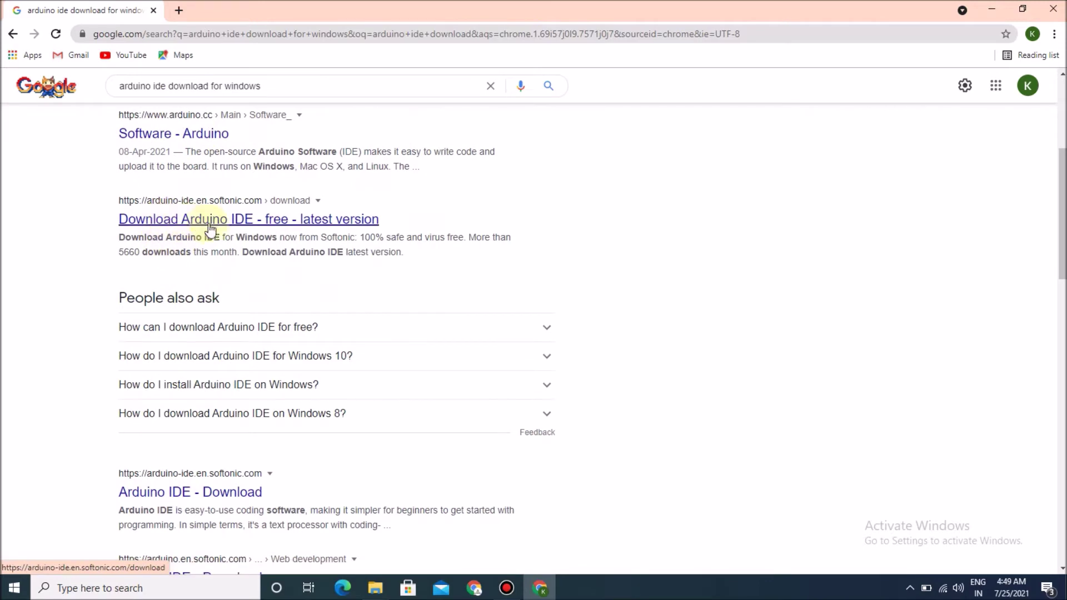
Open the official arduino.cc "Software | Arduino" page from the search results.
scroll(233, 189, up, 1)
scroll(189, 207, up, 3)
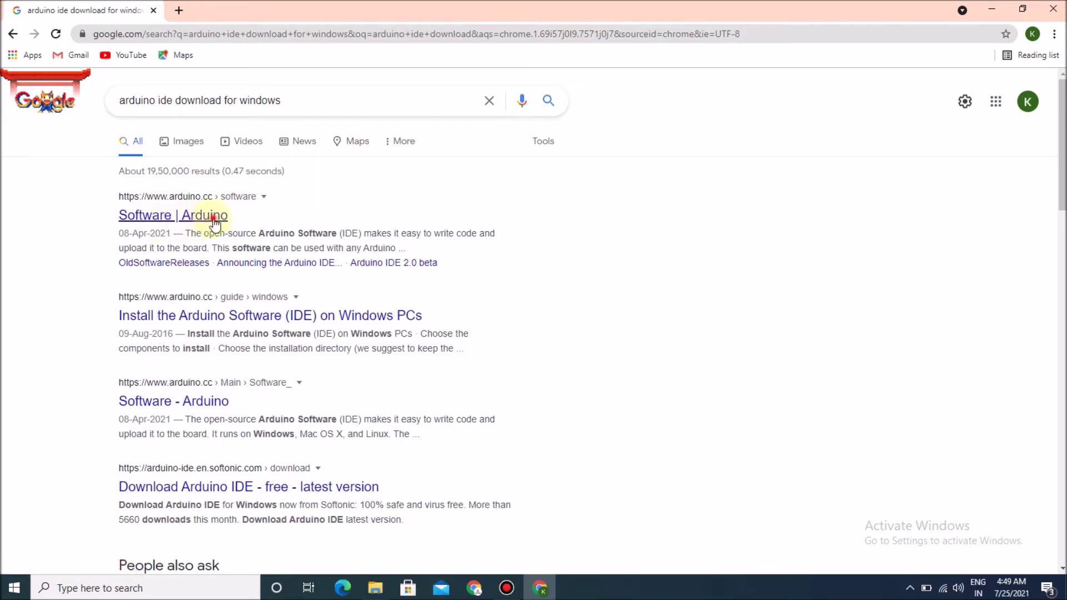
click(195, 222)
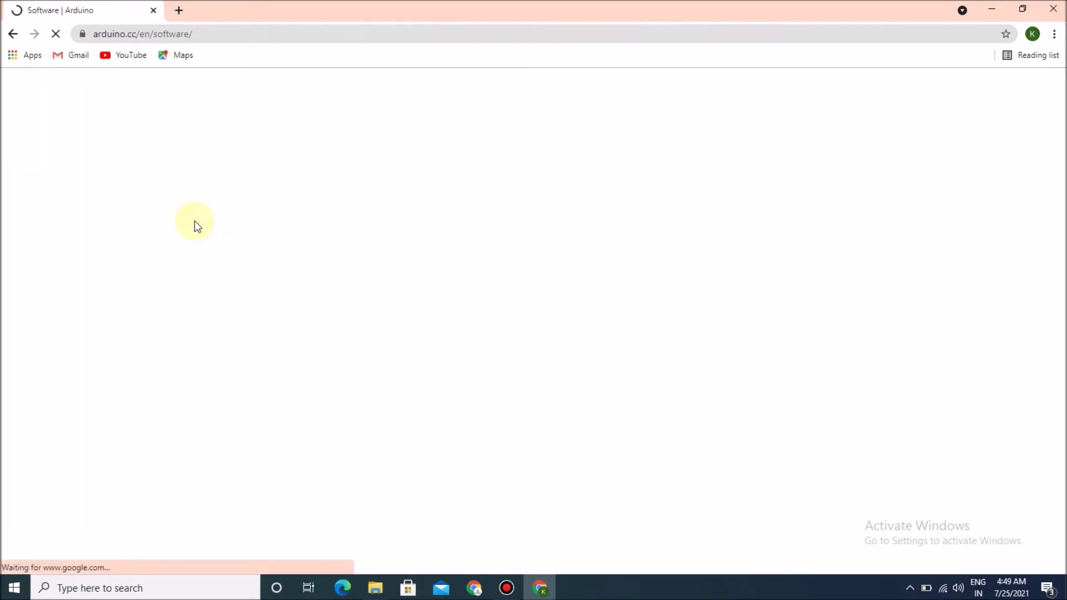
Download the Arduino IDE 1.8.15 installer for Windows without making a donation.
scroll(723, 346, down, 1)
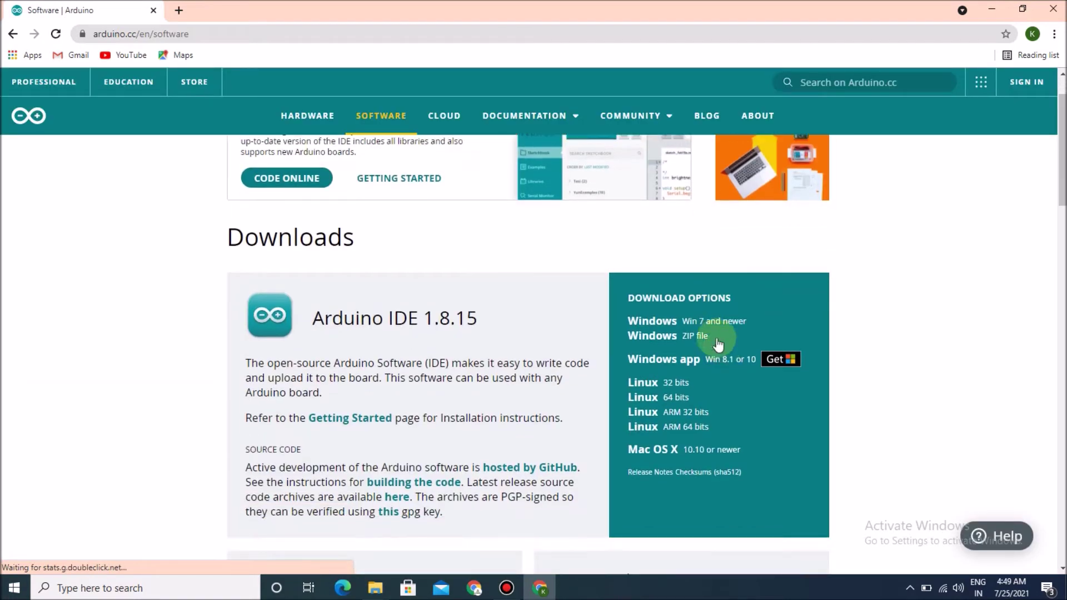
scroll(692, 326, down, 1)
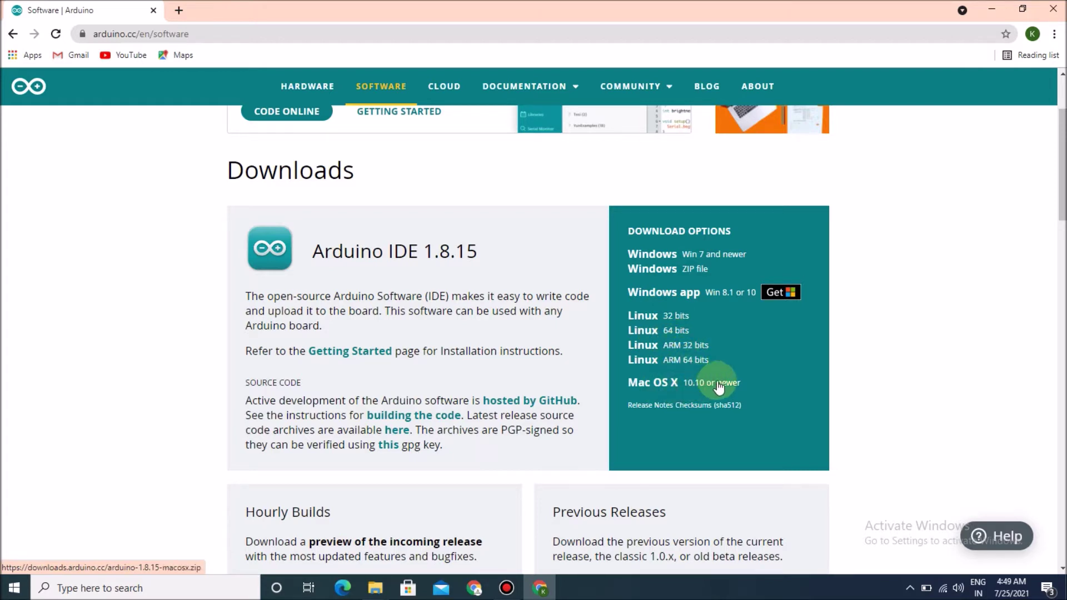
click(687, 300)
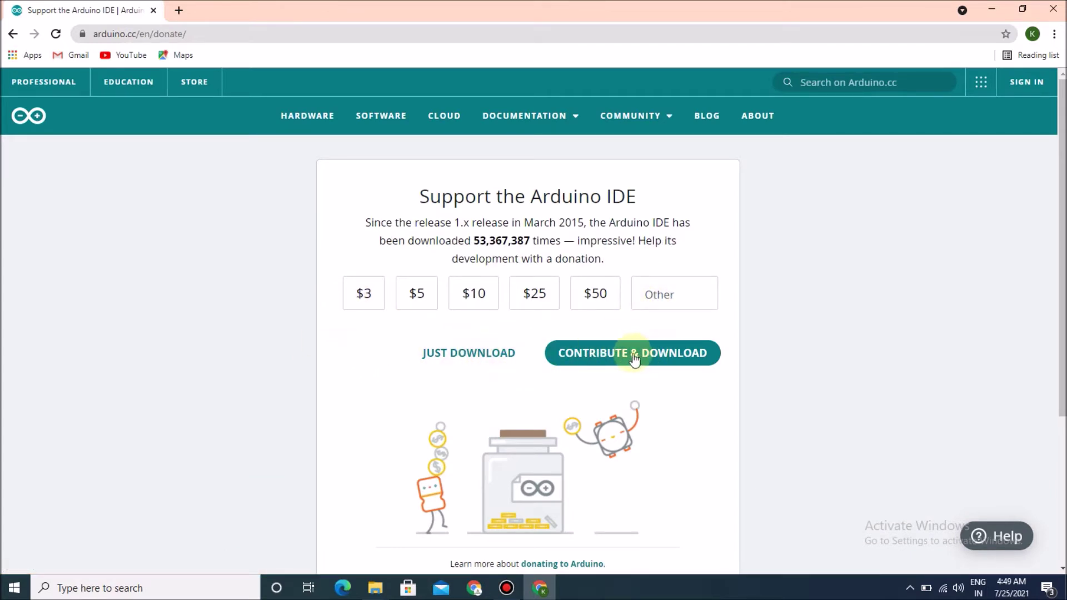
click(472, 362)
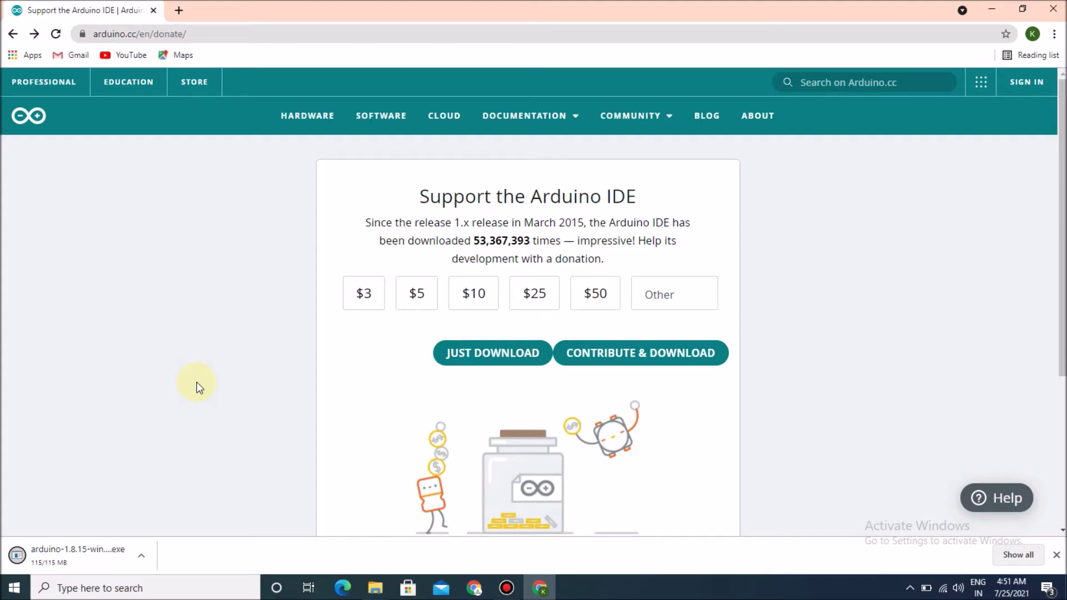
Show the downloaded arduino-1.8.15-windows file in its folder and launch the installer.
click(141, 557)
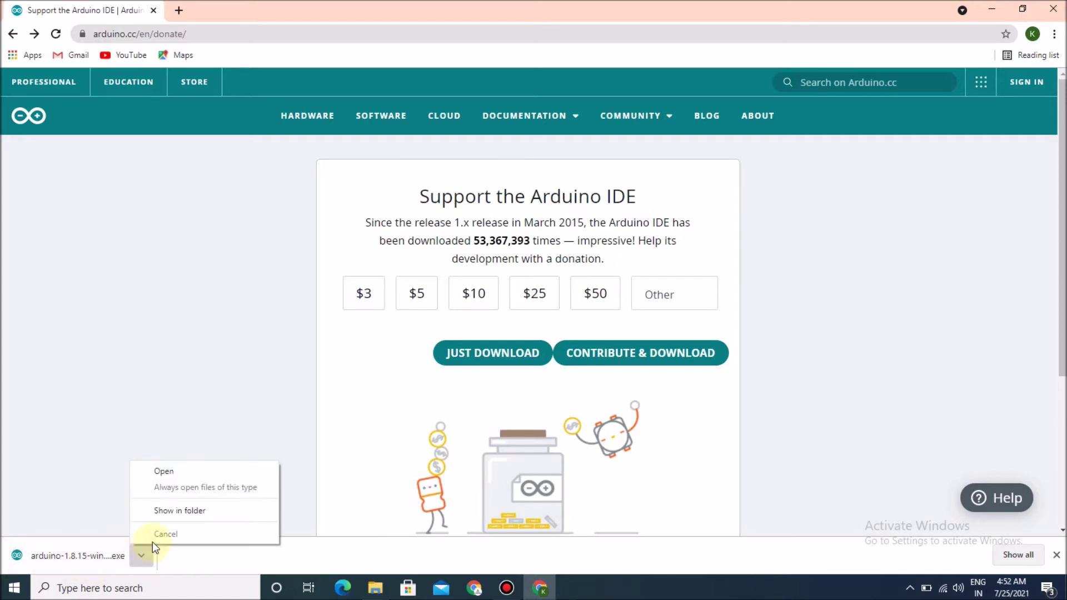
click(220, 515)
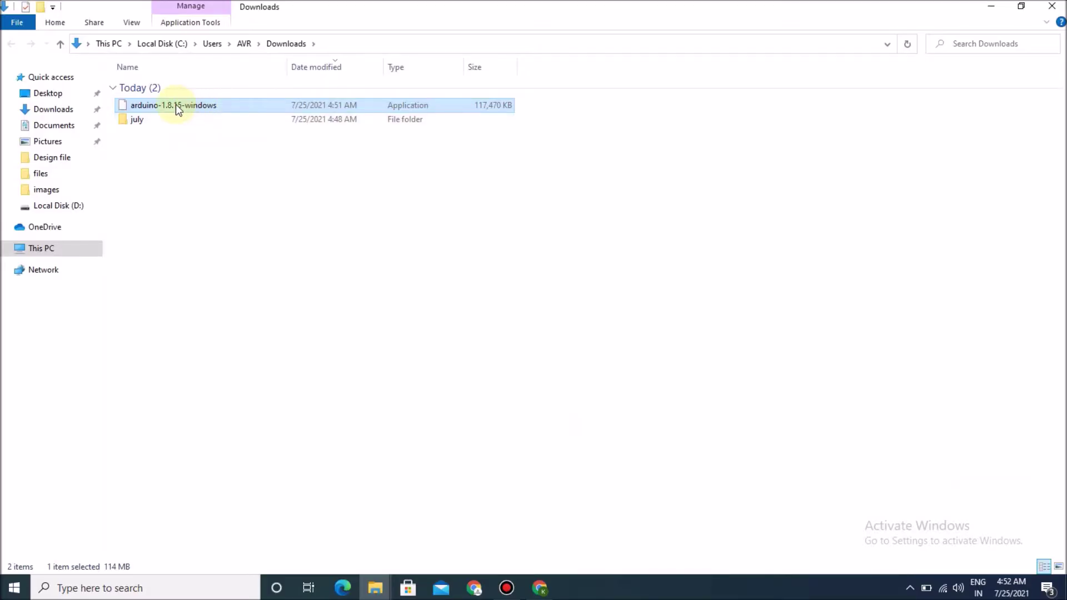
double_click(357, 104)
right_click(363, 105)
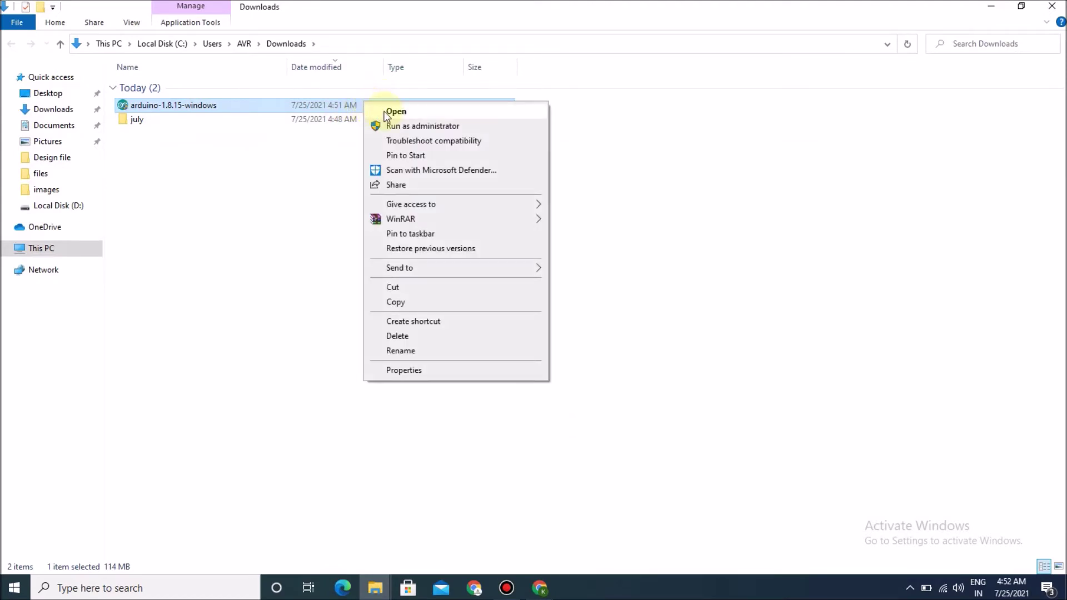
click(418, 114)
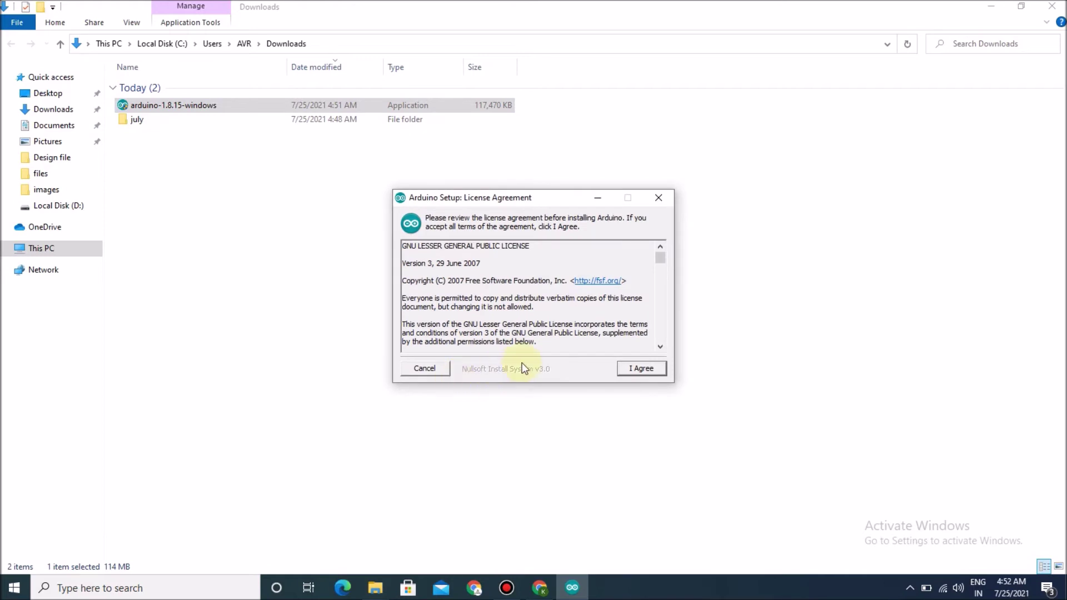
Accept the license agreement and install Arduino with all components in C:\Program Files (x86)\Arduino.
click(652, 372)
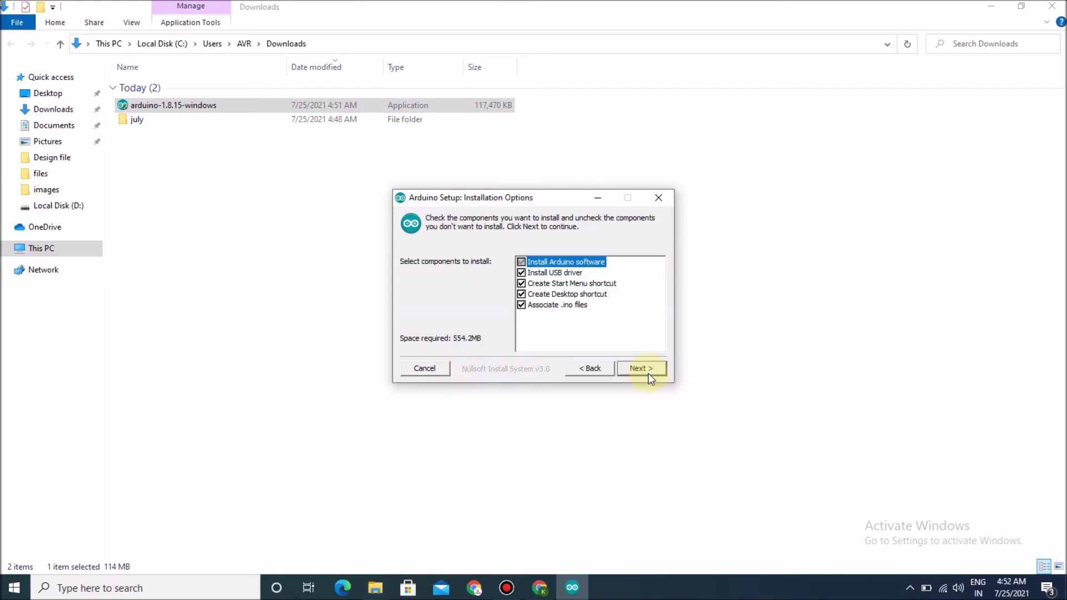
click(647, 370)
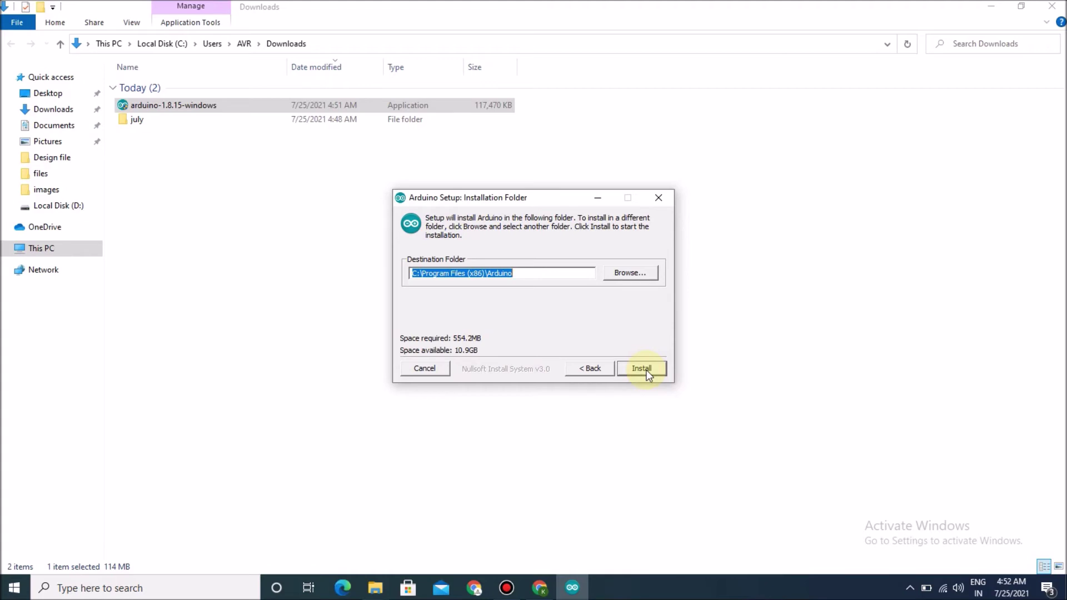
click(646, 371)
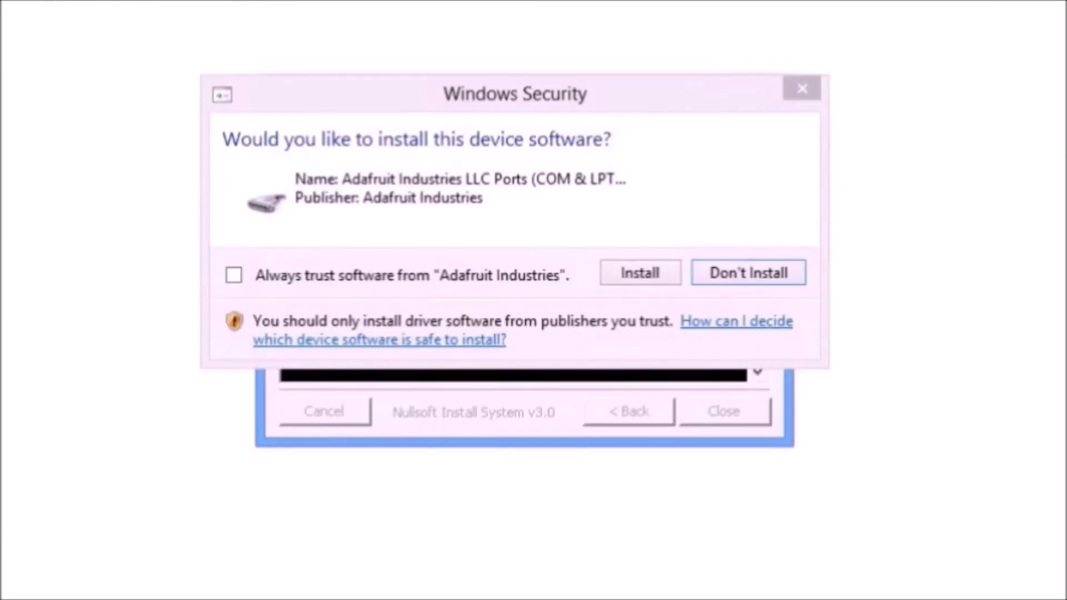
Install all offered device drivers, always trusting publishers such as Adafruit Industries and Arduino LLC, and close the completed setup.
click(234, 275)
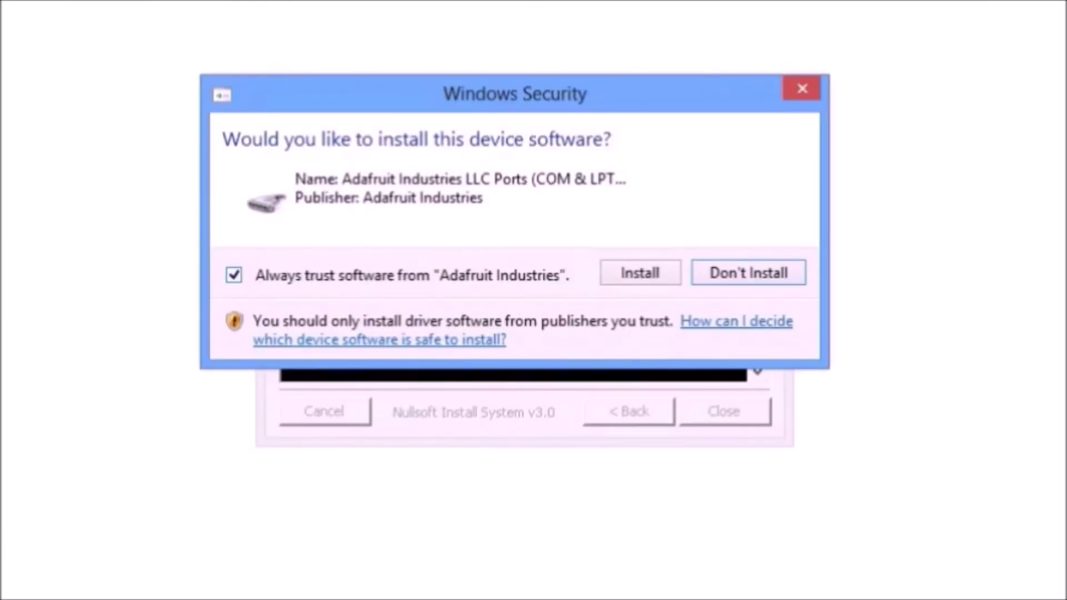
click(637, 273)
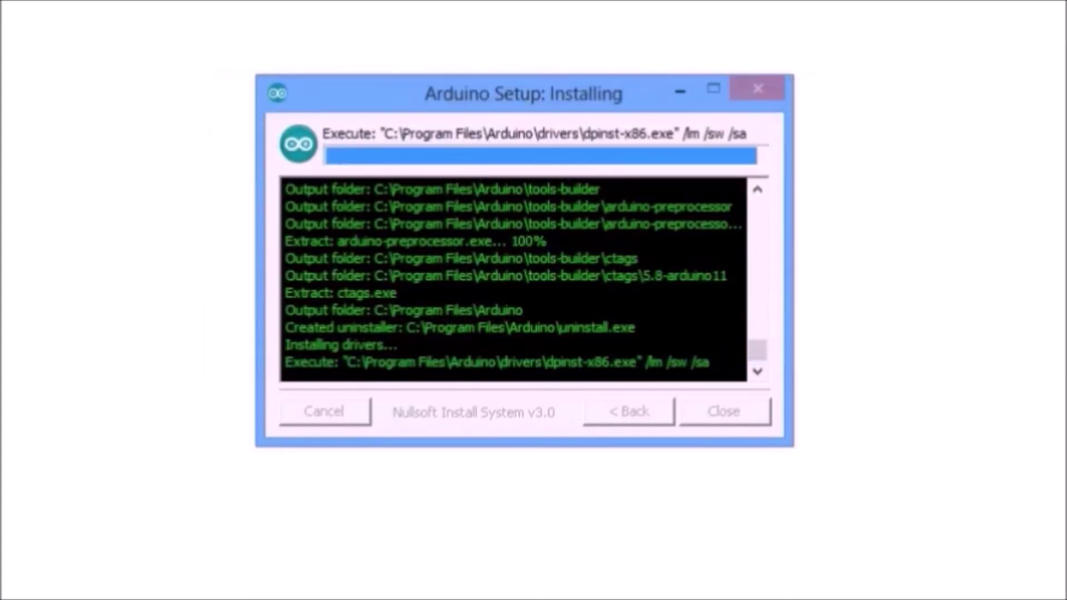
click(258, 275)
click(615, 273)
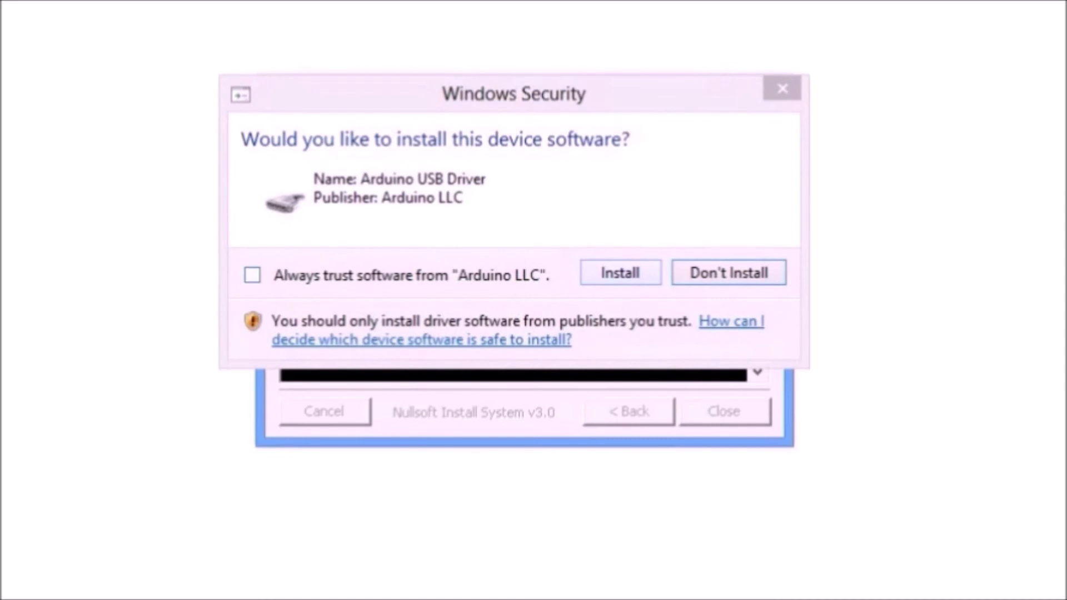
click(252, 275)
click(621, 273)
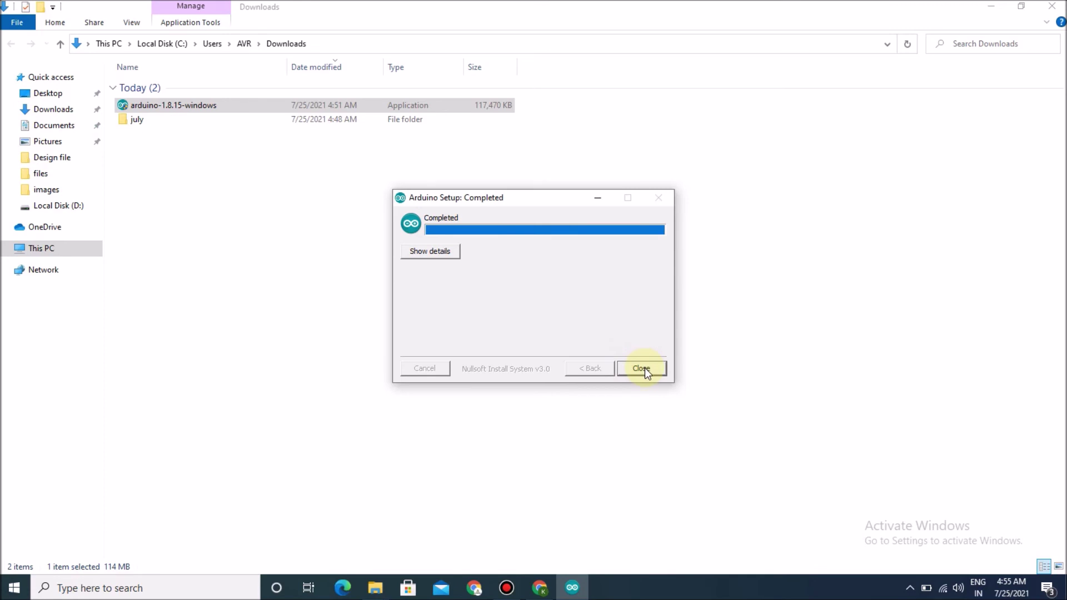
click(642, 369)
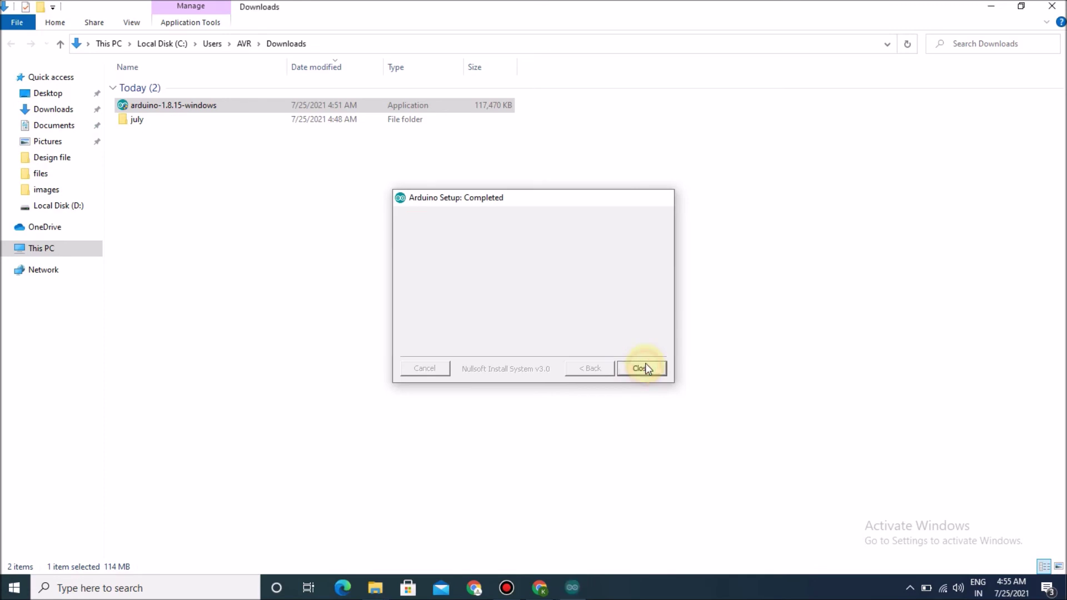
Minimize the open windows and launch the Arduino IDE from its desktop shortcut.
click(993, 6)
click(992, 6)
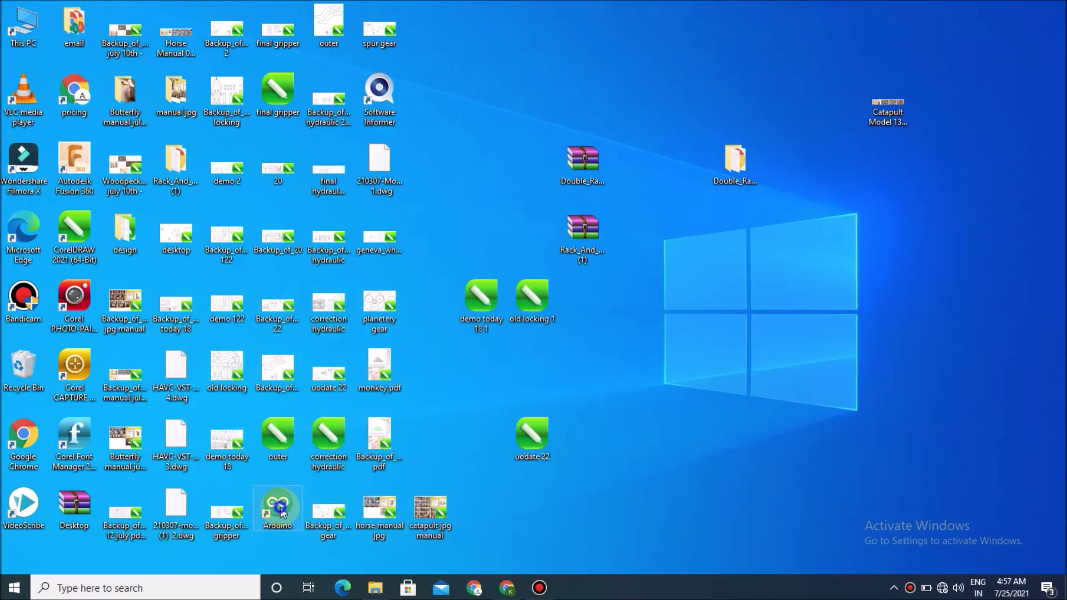
right_click(281, 507)
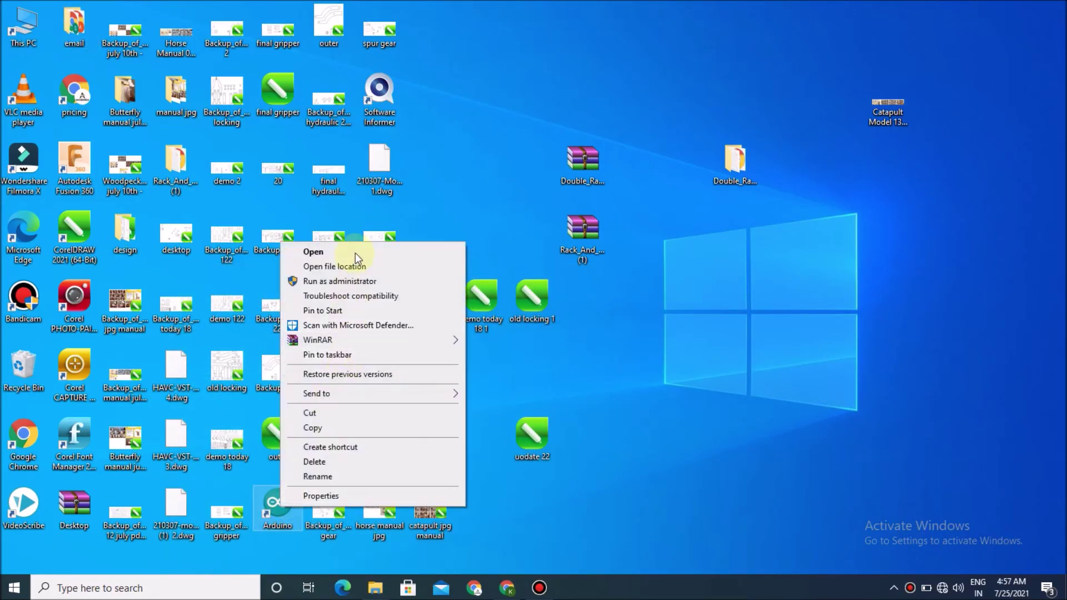
click(358, 250)
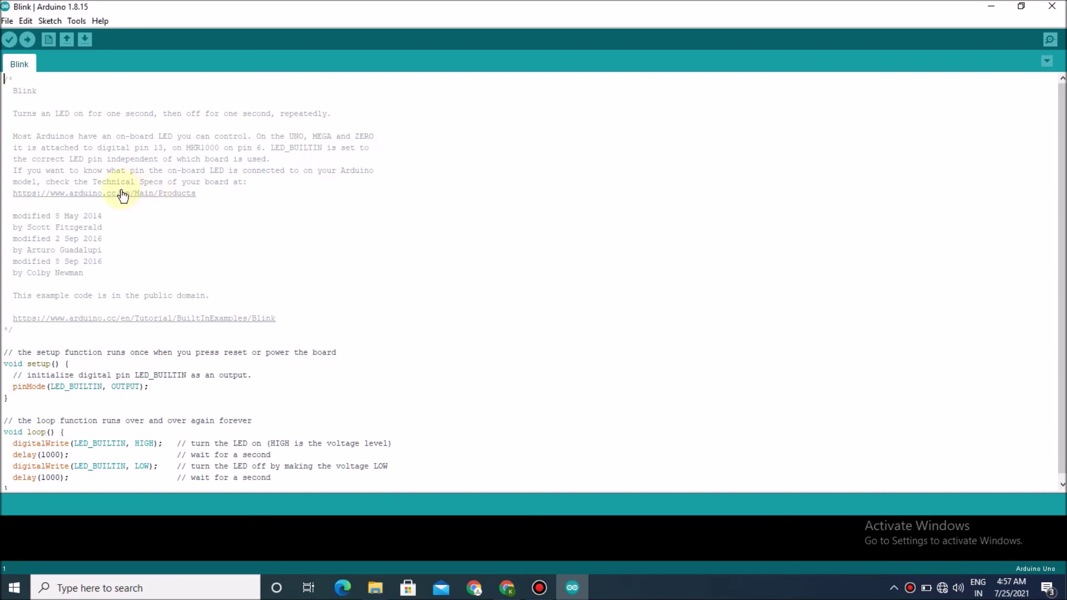
Open the Blink sketch from the built-in 01.Basics examples and look over its code.
click(7, 20)
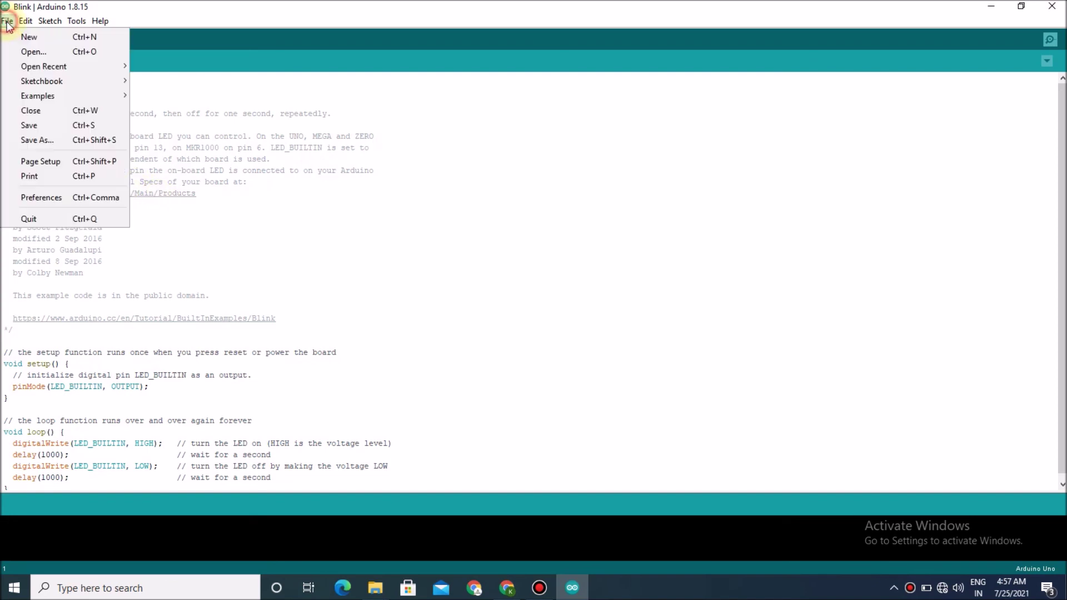
mouse_move(67, 96)
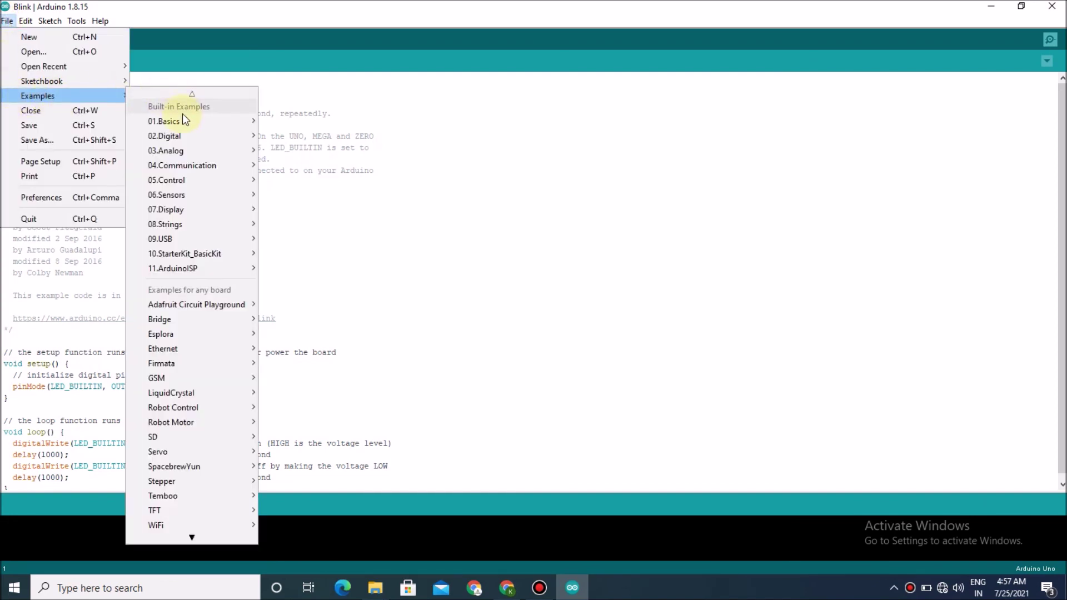
mouse_move(219, 123)
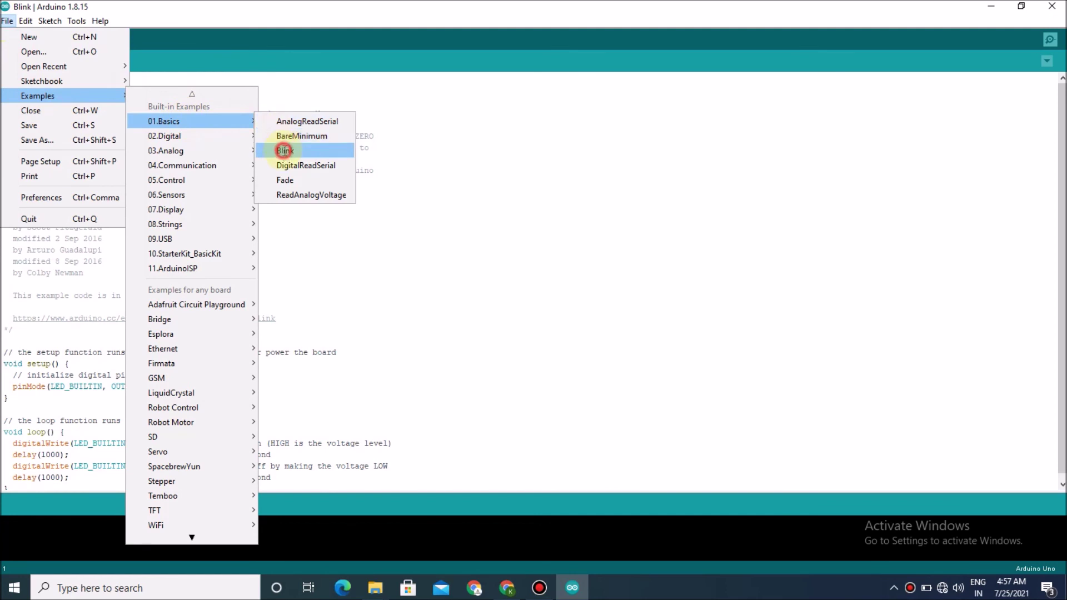
click(284, 150)
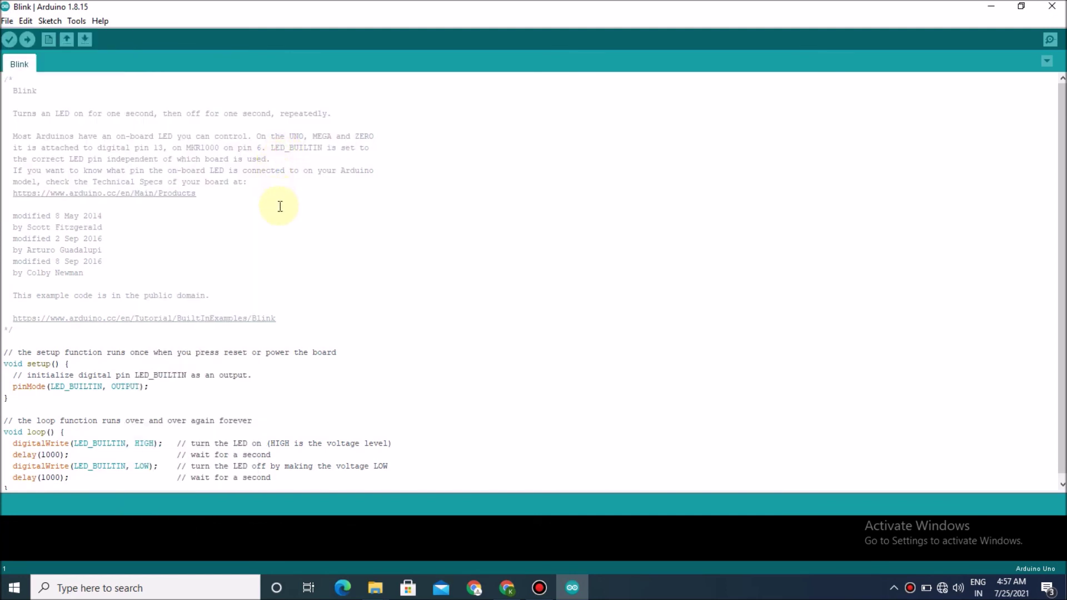
scroll(280, 207, down, 1)
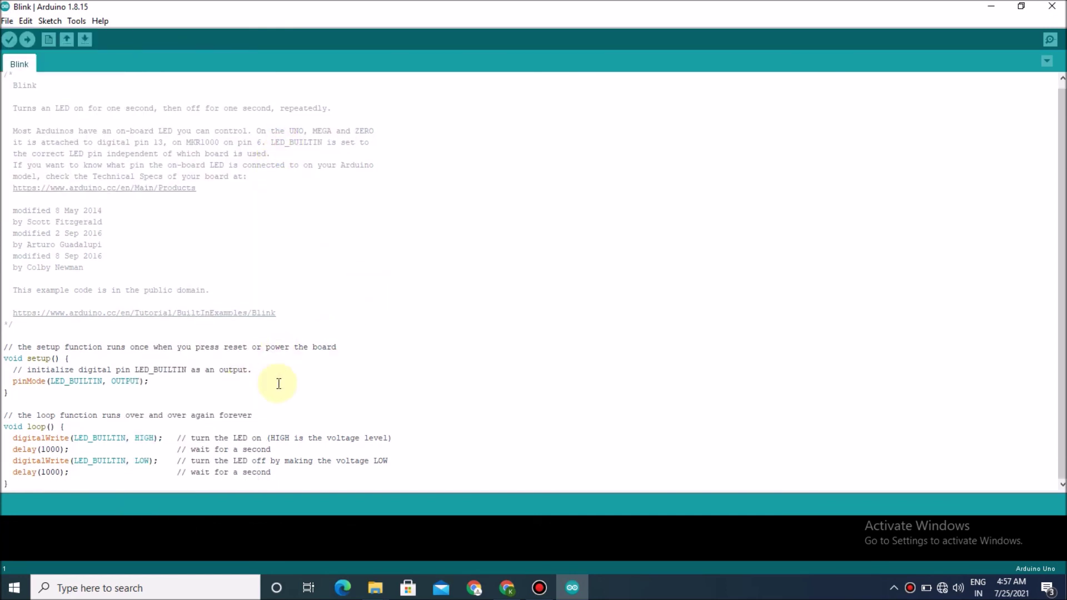
scroll(1044, 324, up, 1)
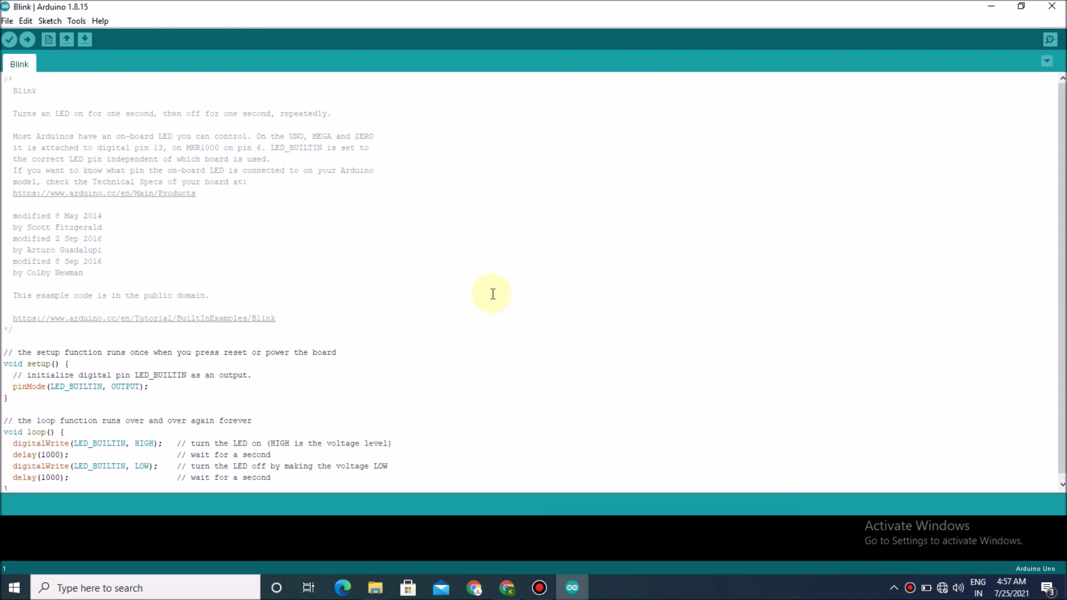